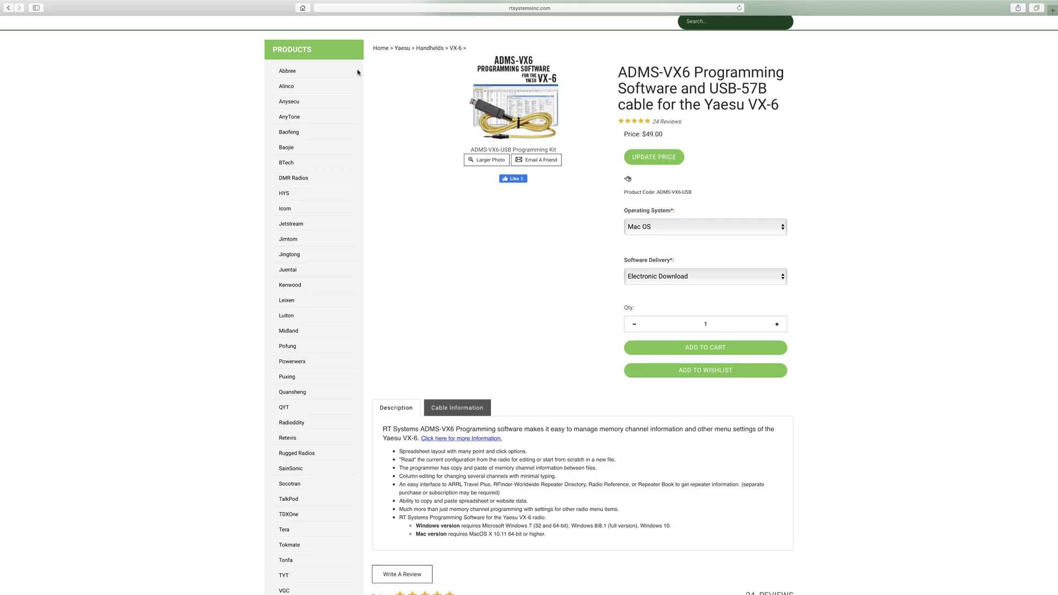
# Return to the RT Systems home page and search the store for vx6.
pyautogui.scroll(2, 331, 61)
pyautogui.click(360, 66)
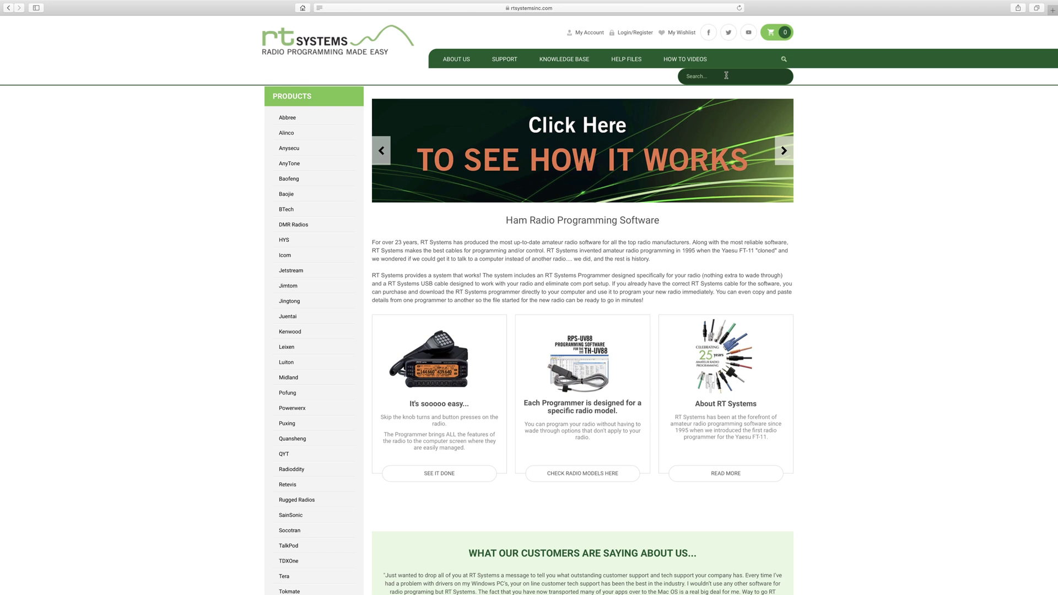
pyautogui.click(727, 76)
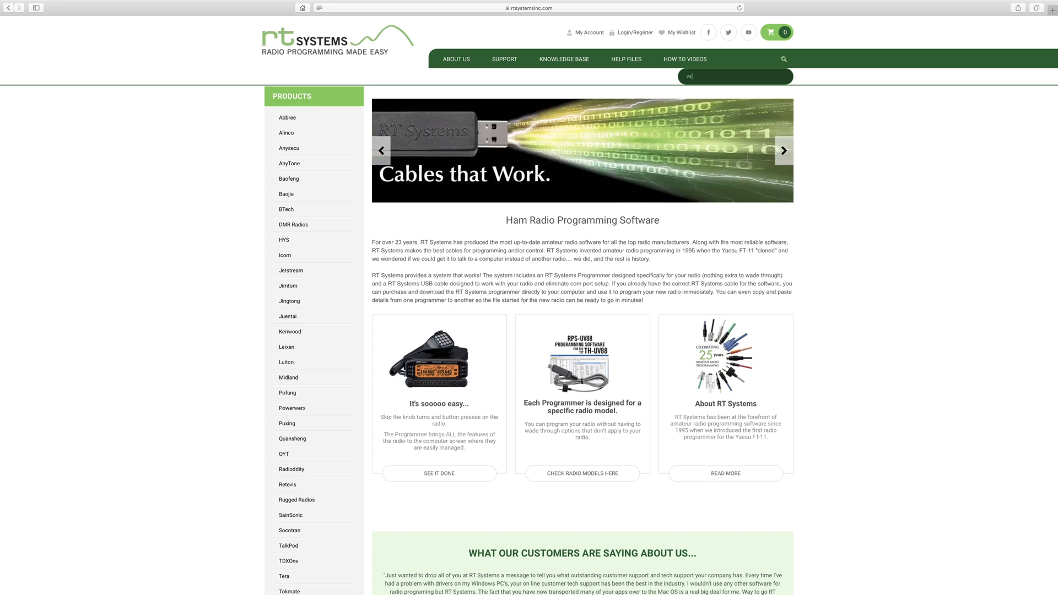
pyautogui.write('6')
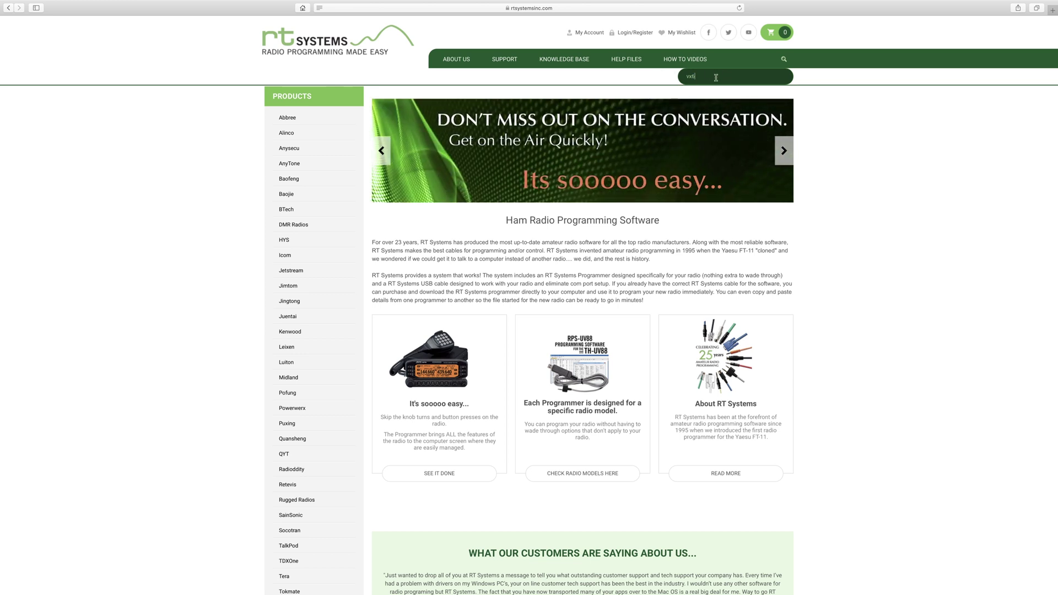
pyautogui.press('Return')
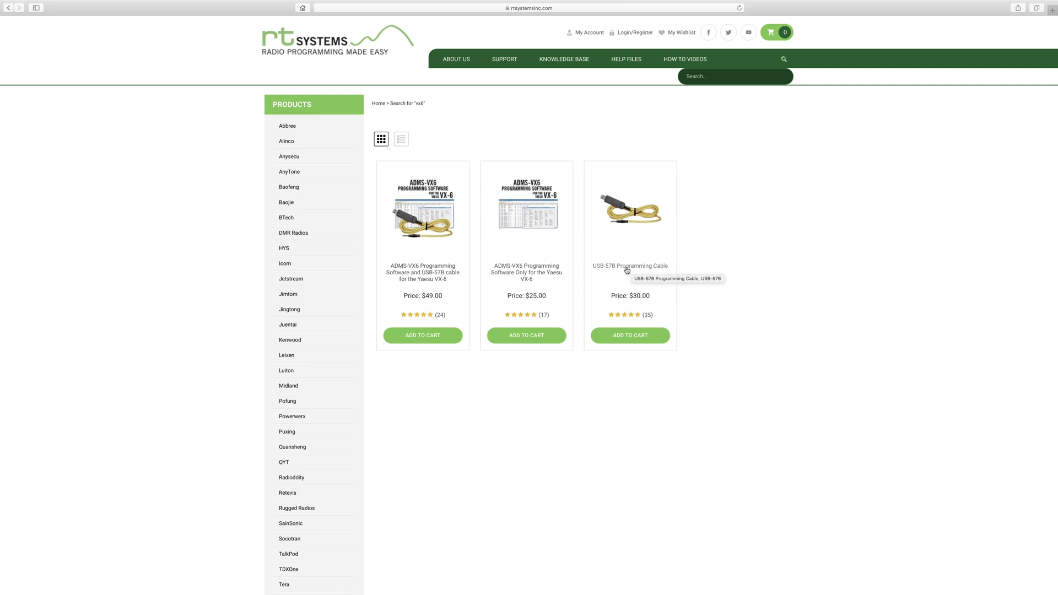
# Open the ADMS-VX6 software and USB-57B cable kit and choose Mac OS with Electronic Download.
pyautogui.click(427, 227)
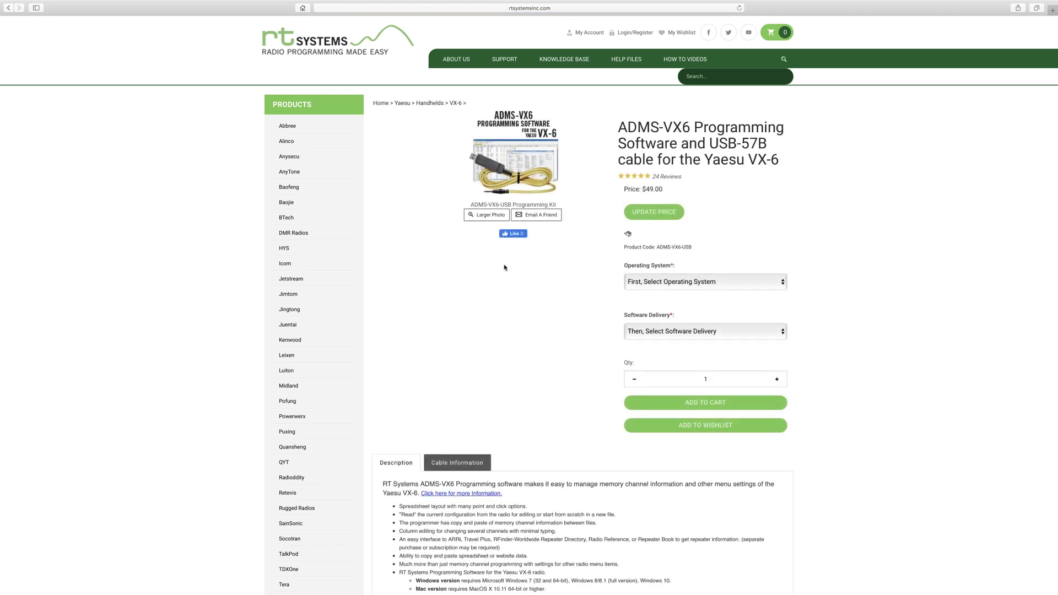
pyautogui.click(740, 284)
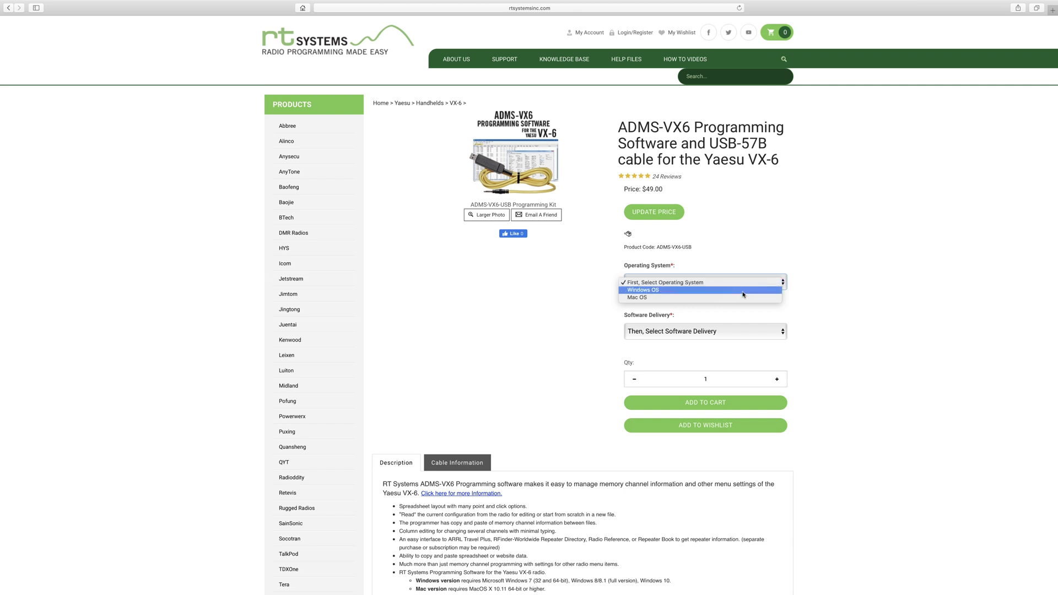
pyautogui.click(743, 296)
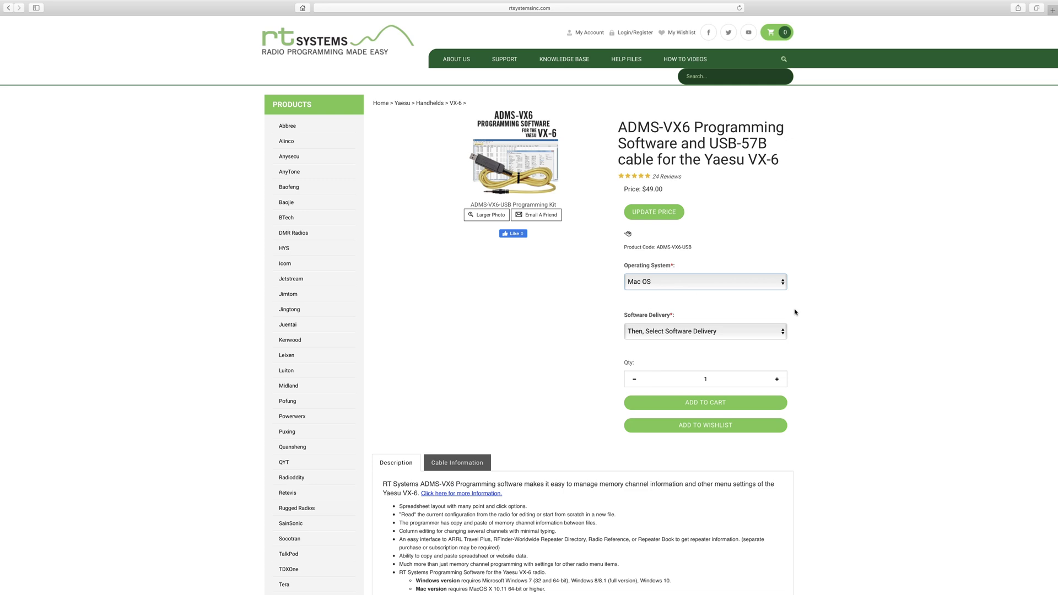
pyautogui.click(750, 332)
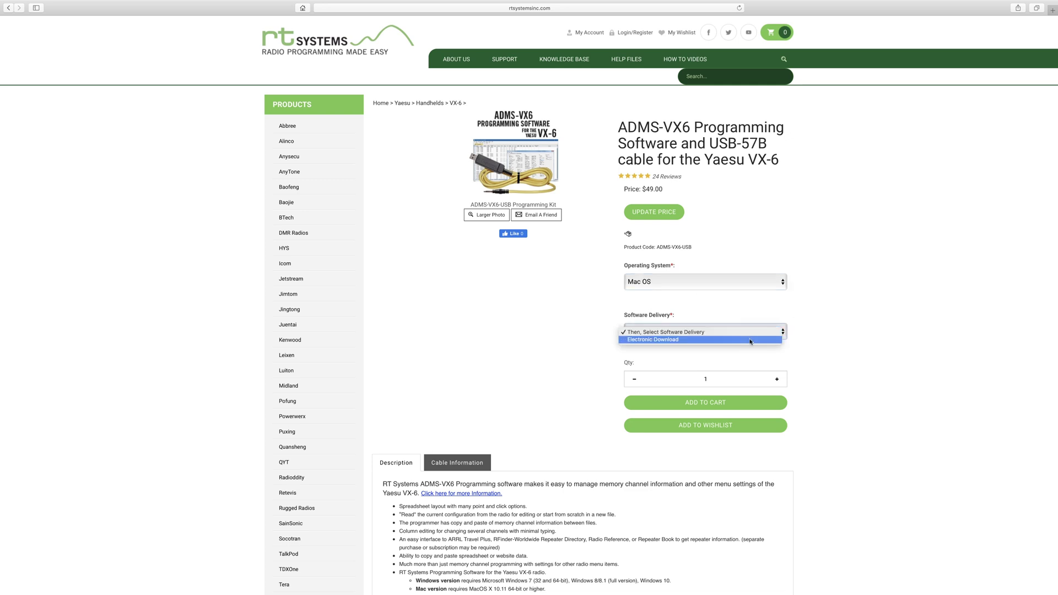
pyautogui.click(751, 341)
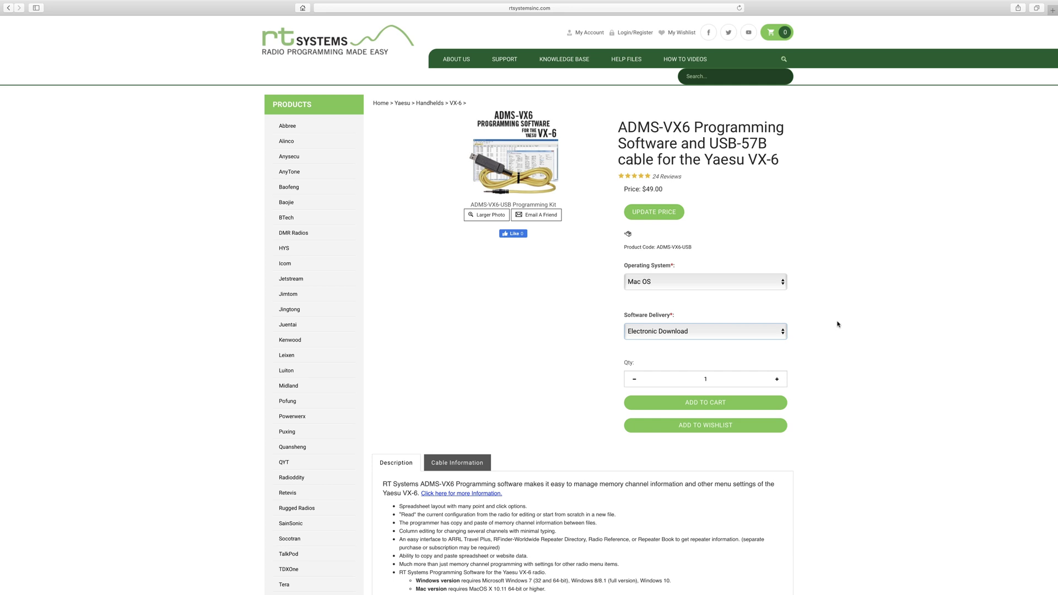
# Review the kit's description, cable information and operating system requirements.
pyautogui.scroll(-3, 837, 324)
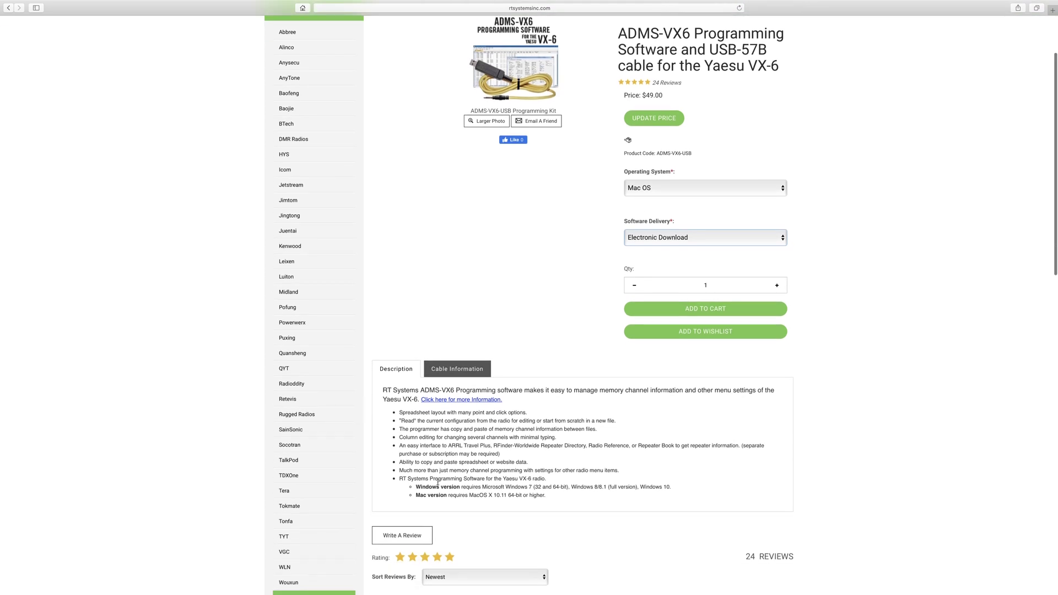
pyautogui.click(451, 374)
pyautogui.click(402, 373)
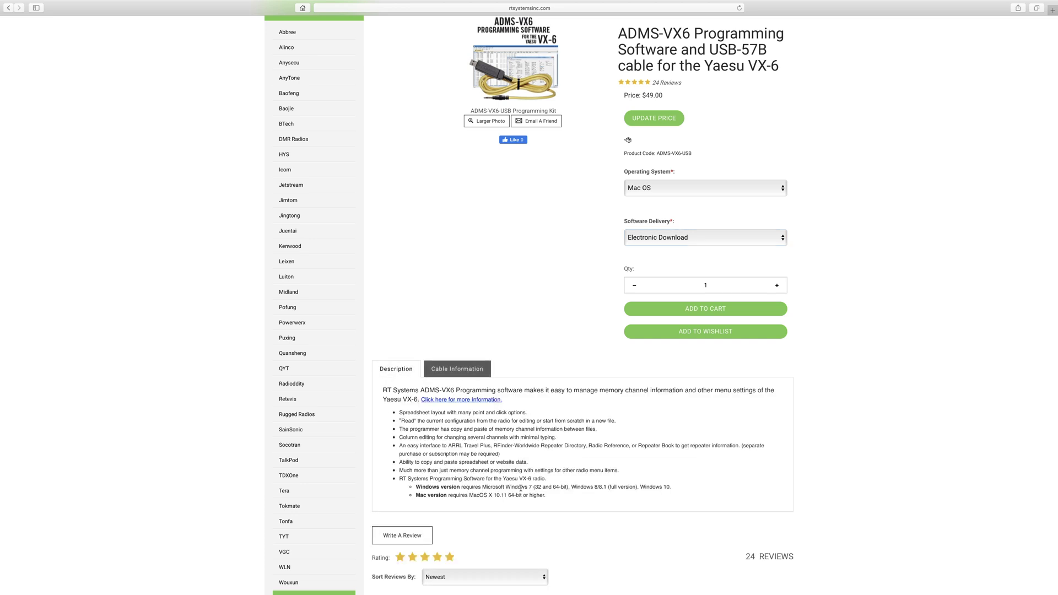
pyautogui.scroll(-1, 540, 519)
pyautogui.scroll(3, 540, 519)
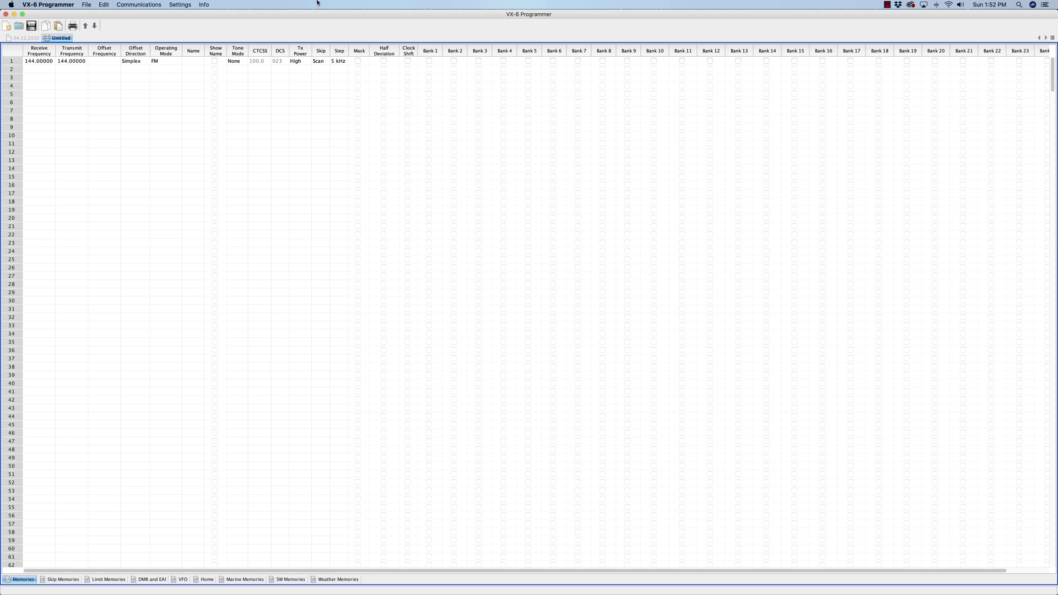
# In the VX-6 Programmer, read the current memory data from the connected radio into the untitled file.
pyautogui.click(150, 4)
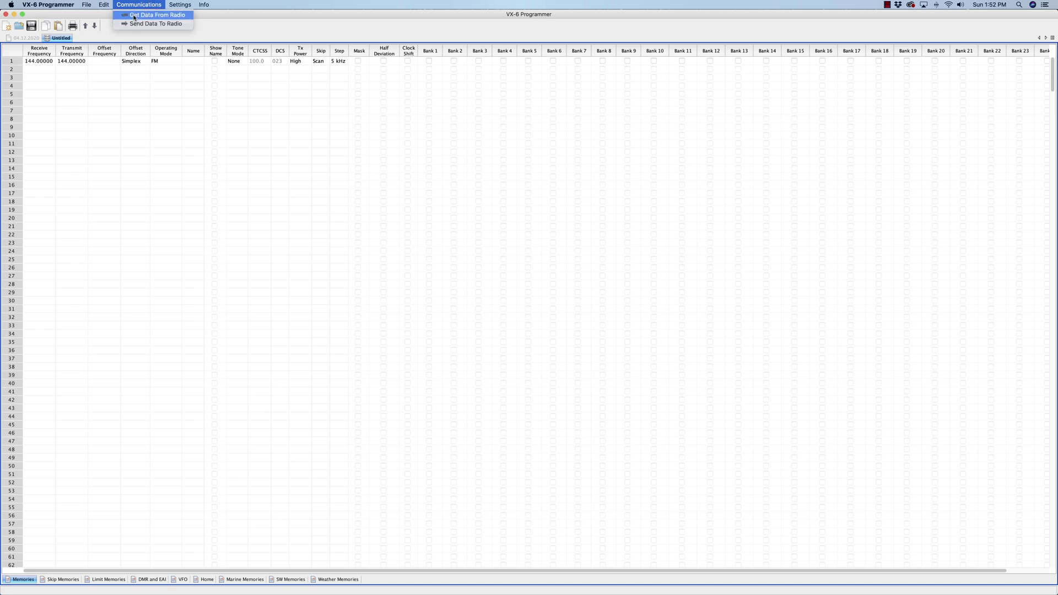
pyautogui.click(158, 17)
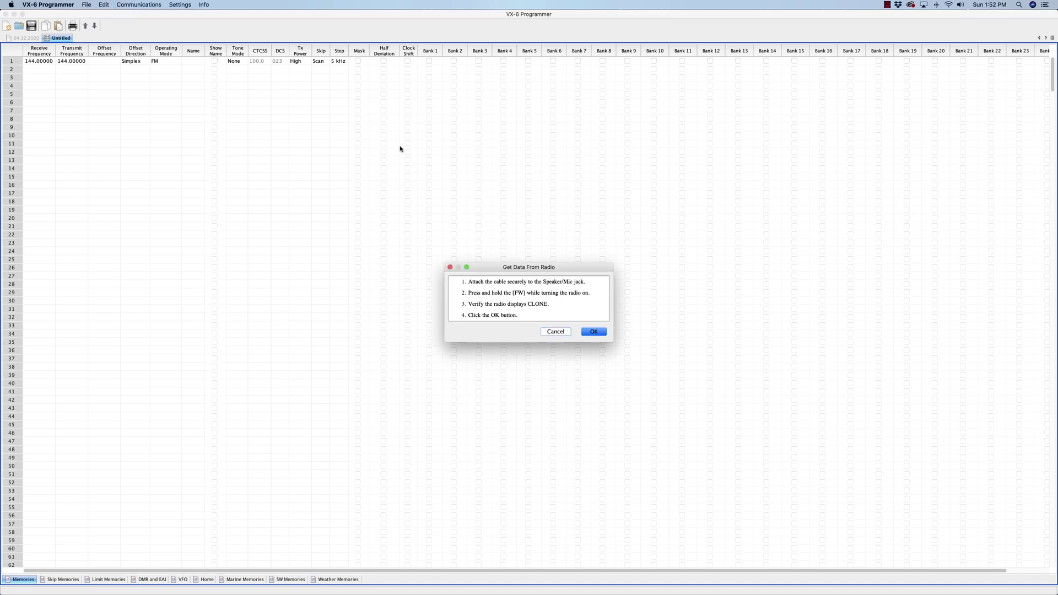
pyautogui.moveTo(498, 273); pyautogui.dragTo(362, 127)
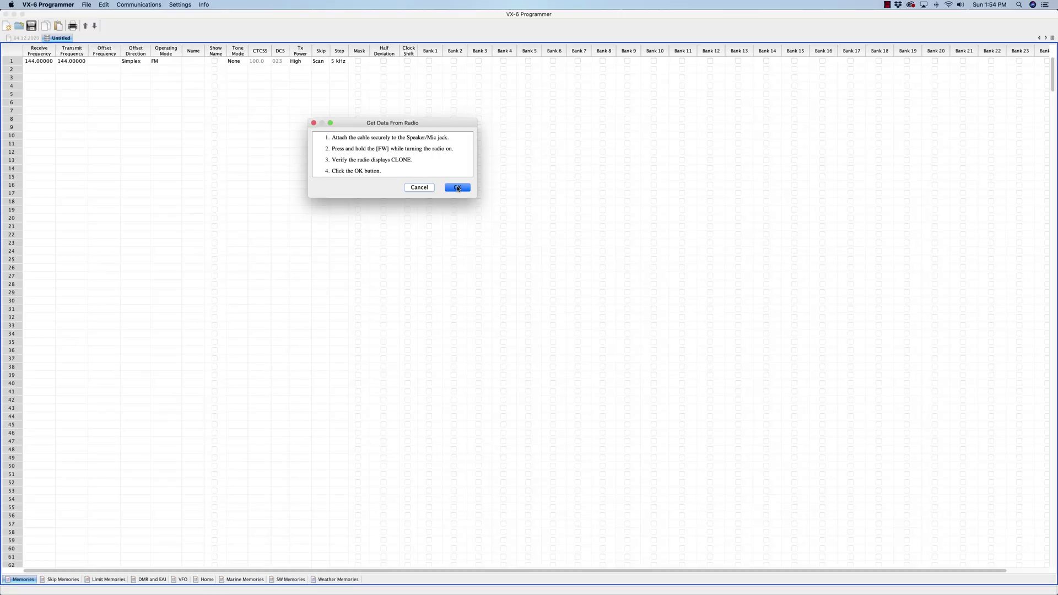
pyautogui.click(457, 188)
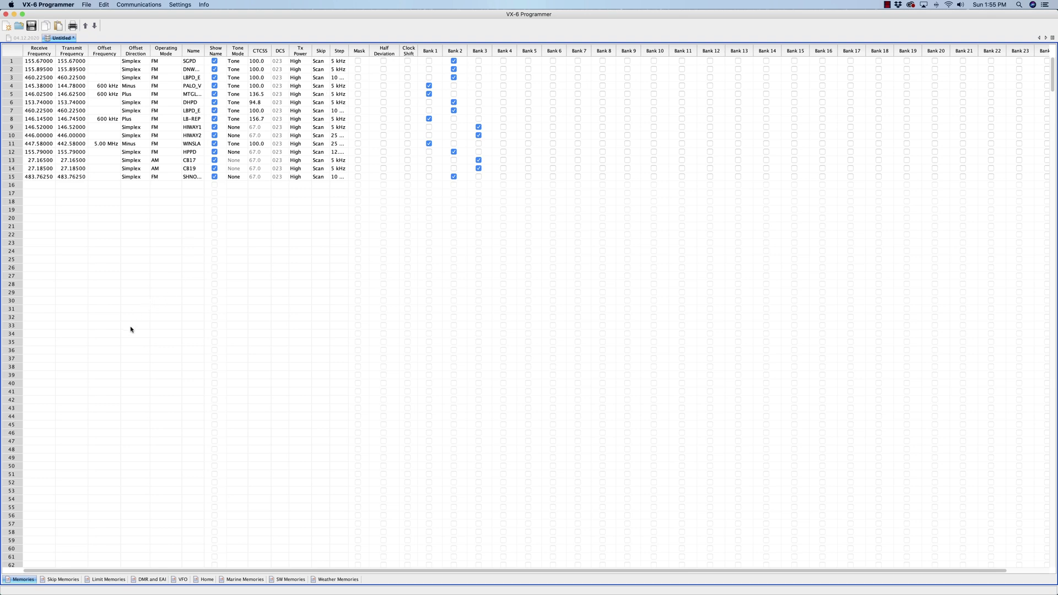
# Look through the skip, limit, DMR and EAI, VFO, home, marine, shortwave and weather memory lists.
pyautogui.click(62, 579)
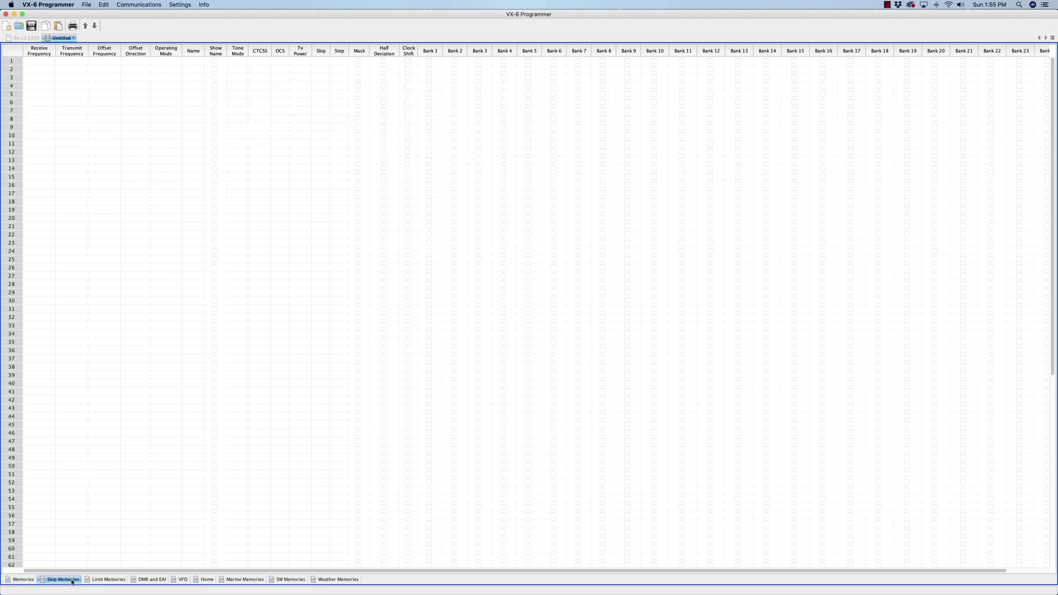
pyautogui.click(105, 580)
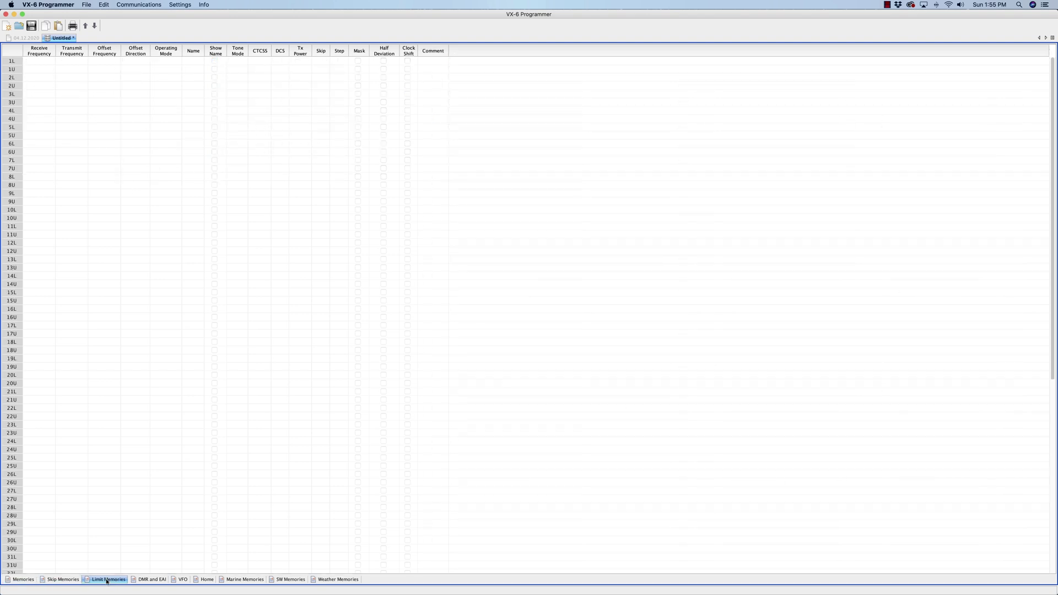
pyautogui.click(154, 581)
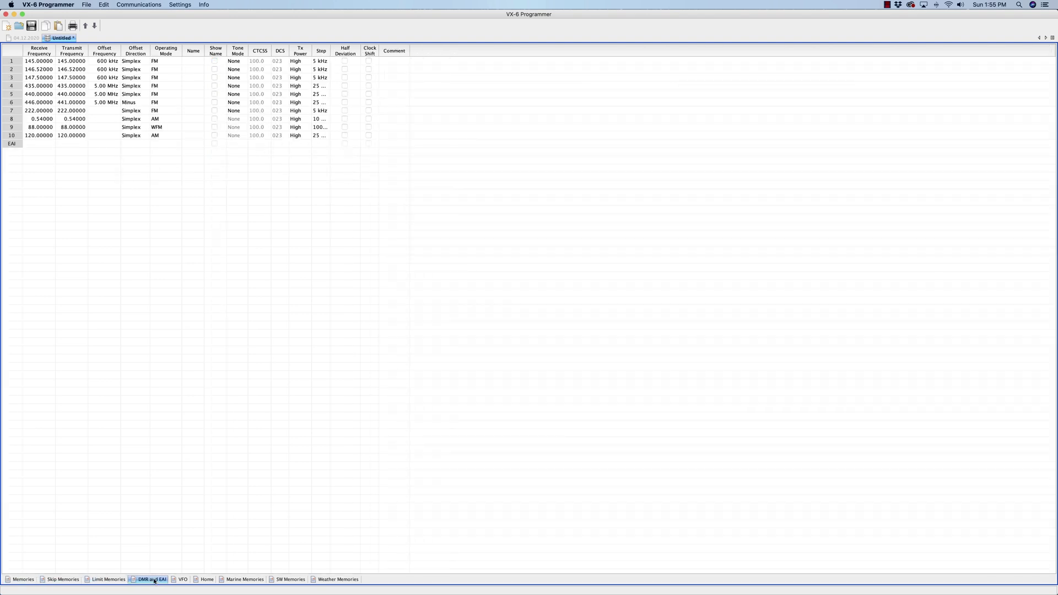
pyautogui.click(182, 581)
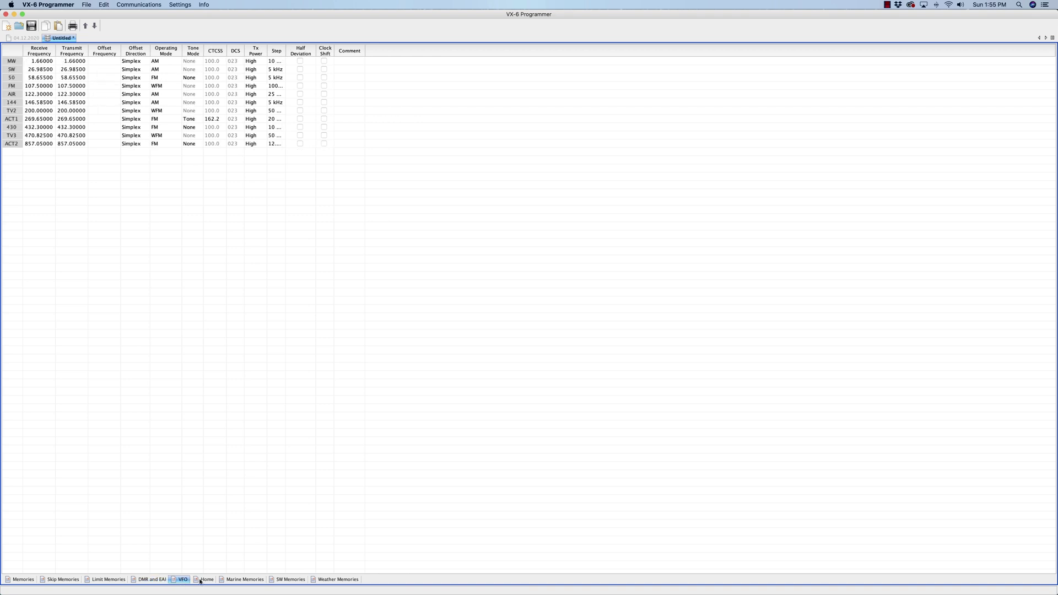
pyautogui.click(203, 581)
pyautogui.click(241, 581)
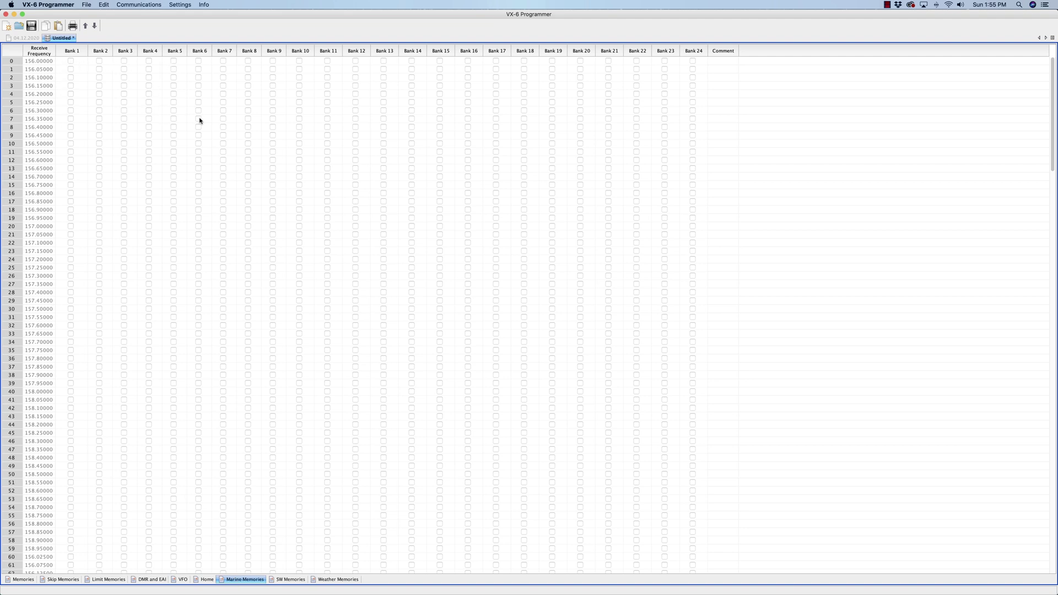
pyautogui.click(287, 580)
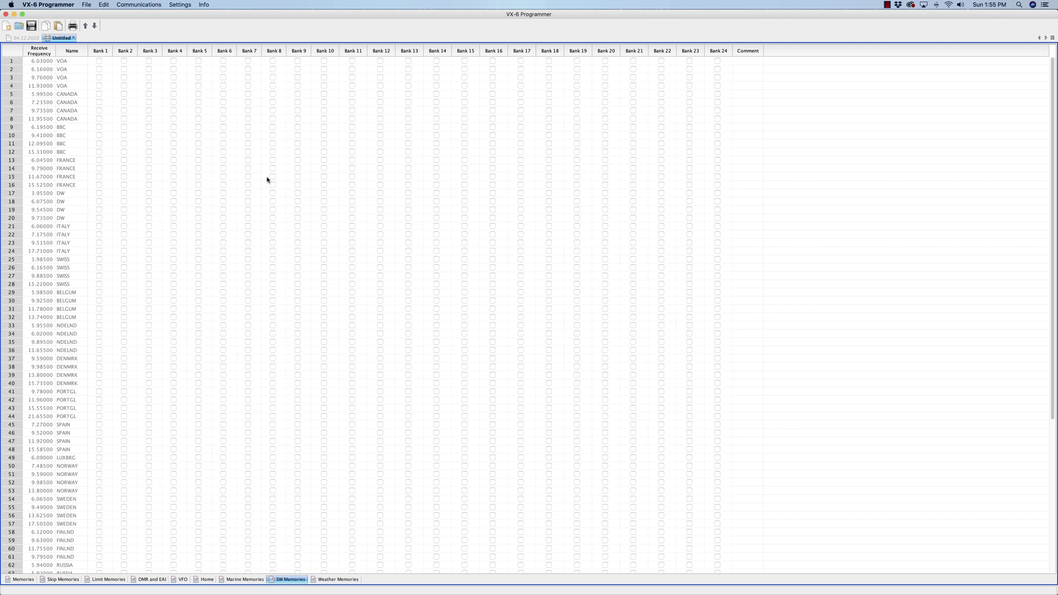
pyautogui.click(98, 94)
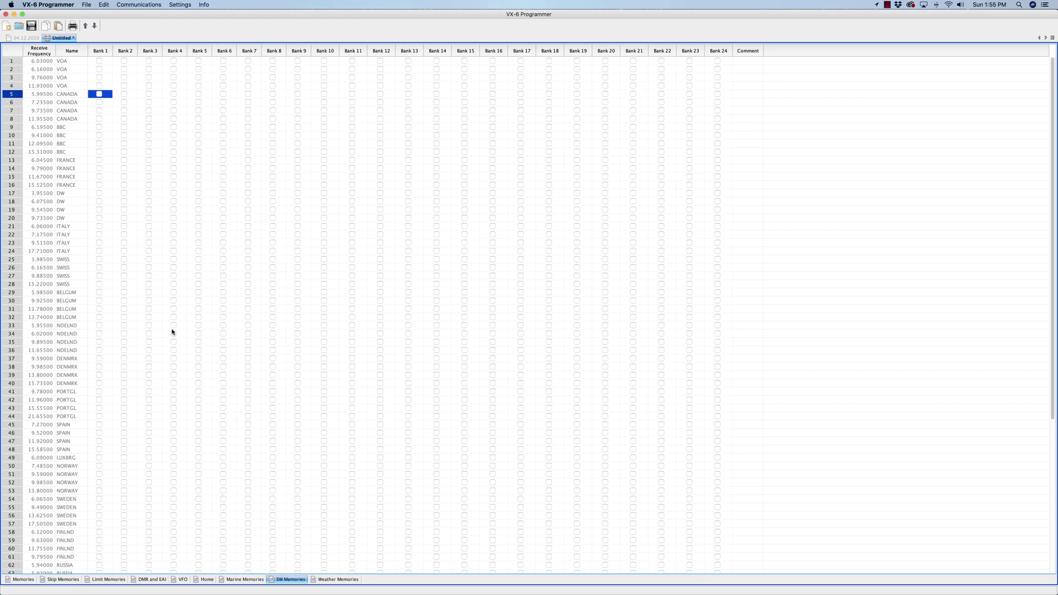
pyautogui.click(338, 579)
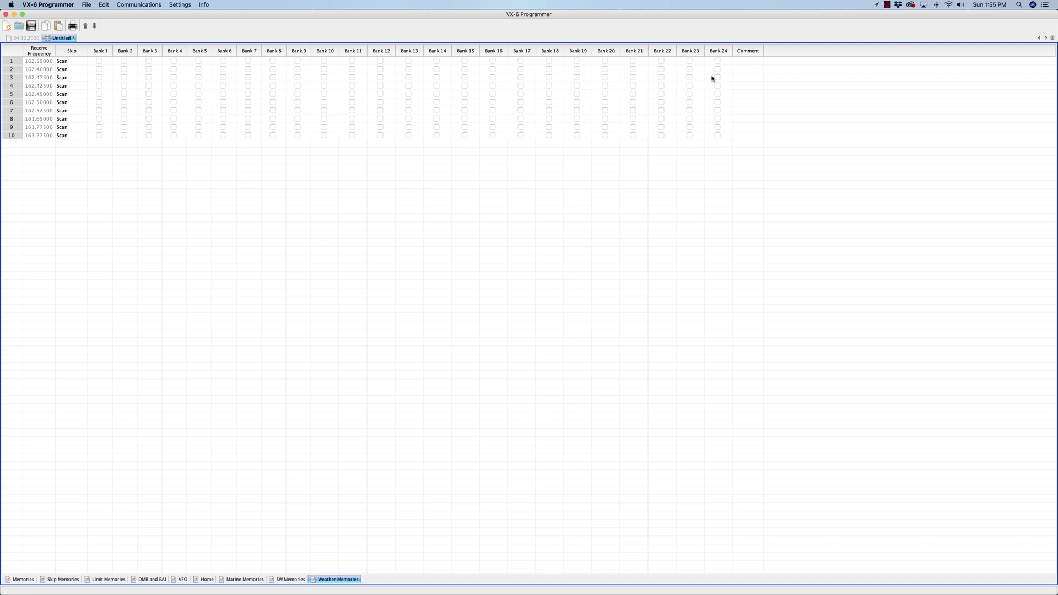
# Add main memory channel 16 with receive frequency 144.39 and the name APRSVA, and enable showing its name.
pyautogui.click(20, 580)
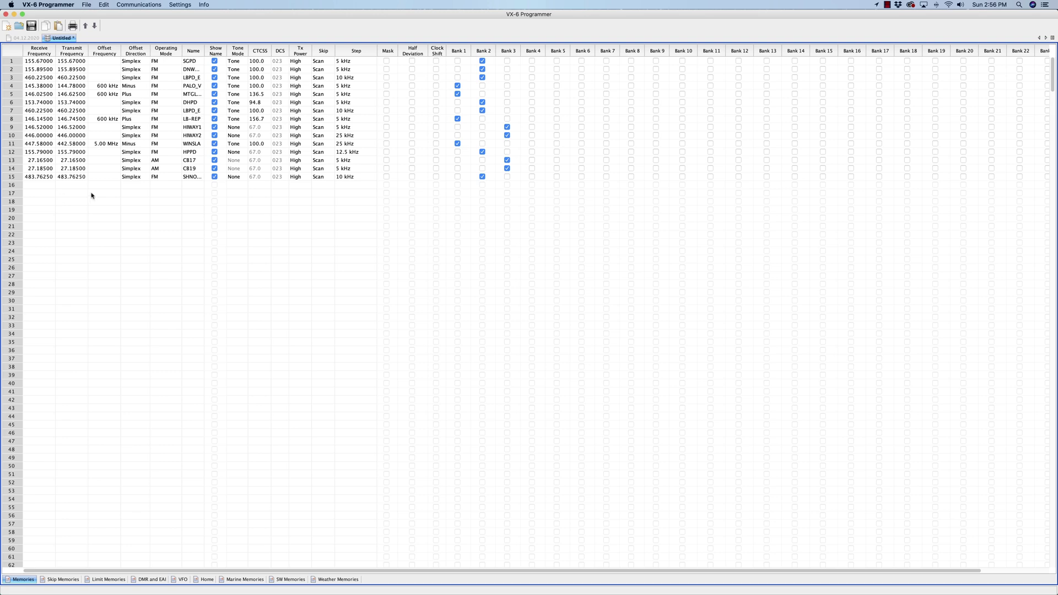
pyautogui.doubleClick(42, 185)
pyautogui.write('44.39')
pyautogui.press('Tab')
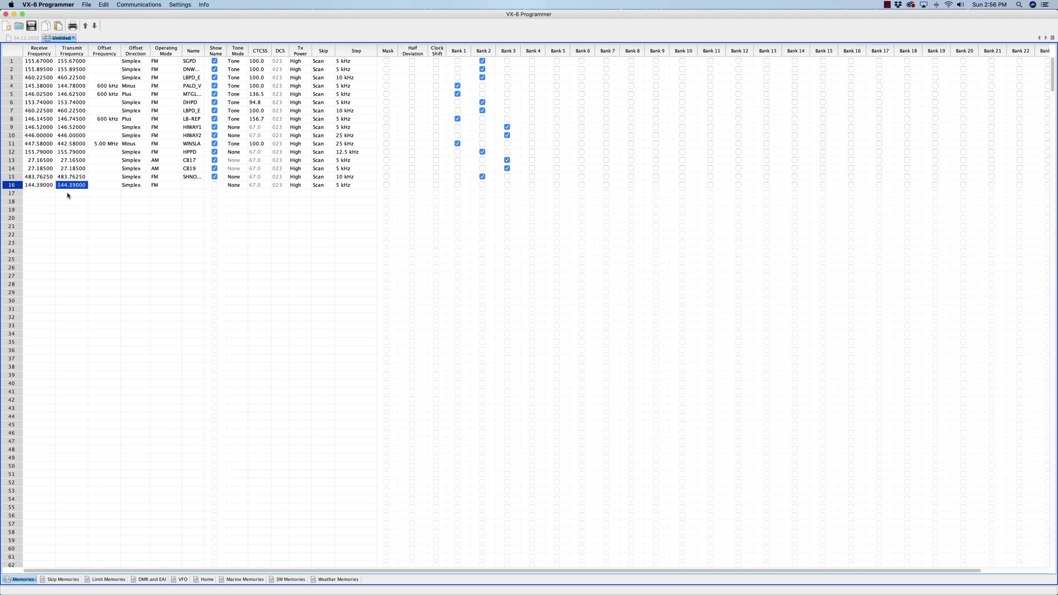
pyautogui.press('Tab')
pyautogui.press('Tab')
pyautogui.press('Tab')
pyautogui.press('Tab')
pyautogui.write('APRSVA')
pyautogui.click(215, 186)
# Give channel 16 the tone mode Tone with CTCSS 100.0 and assign it to Bank 4.
pyautogui.click(235, 185)
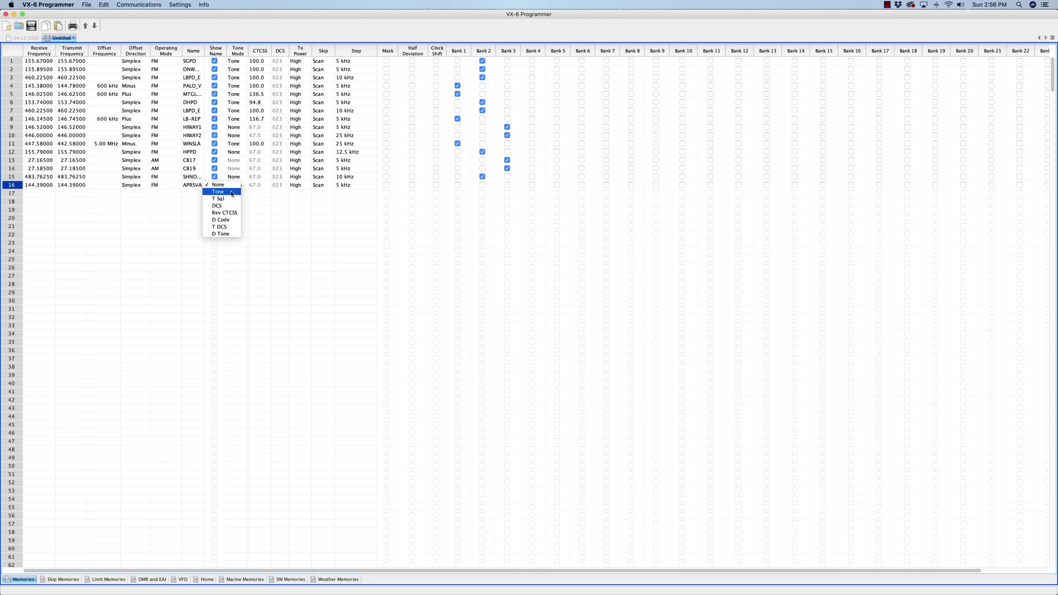
pyautogui.click(236, 193)
pyautogui.click(257, 185)
pyautogui.scroll(-2, 266, 215)
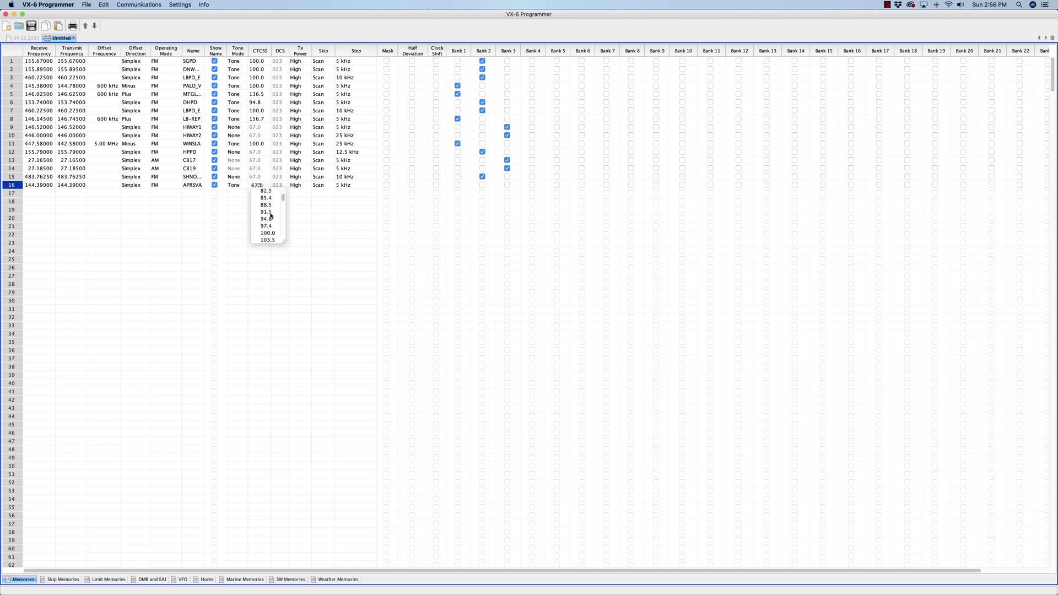
pyautogui.click(269, 232)
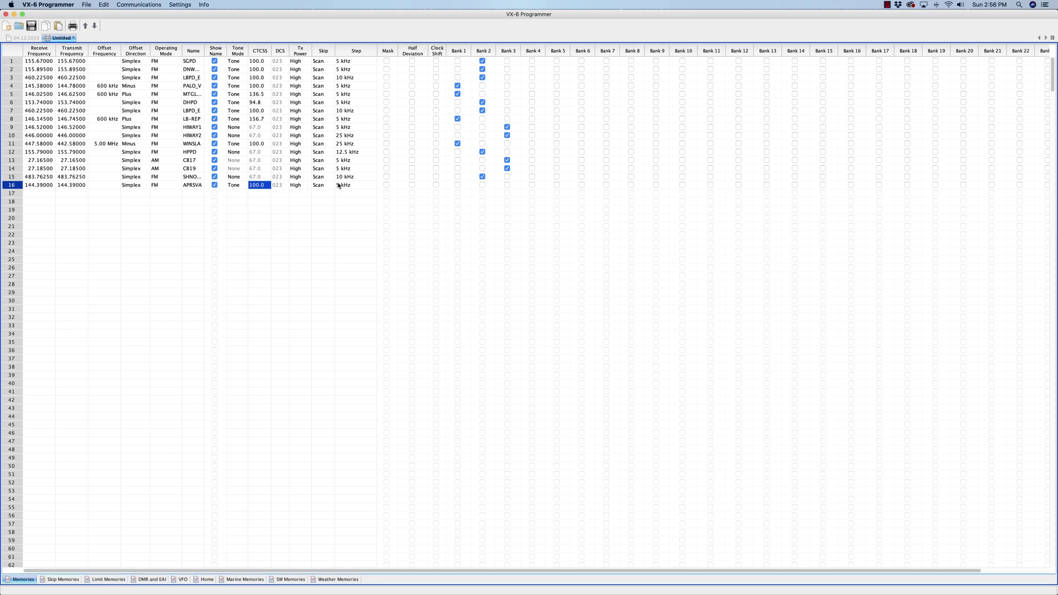
pyautogui.click(532, 186)
# Add channel 17 with receive frequency 144.52 and the name APRSTX, with its name shown and Bank 4 assigned.
pyautogui.doubleClick(35, 190)
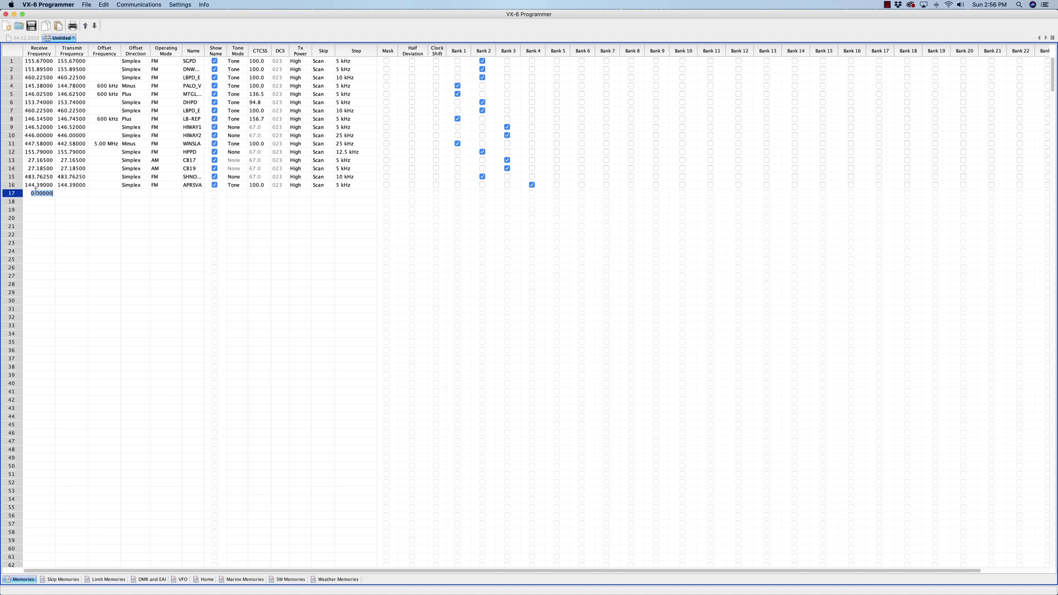
pyautogui.write('44.52')
pyautogui.press('Tab')
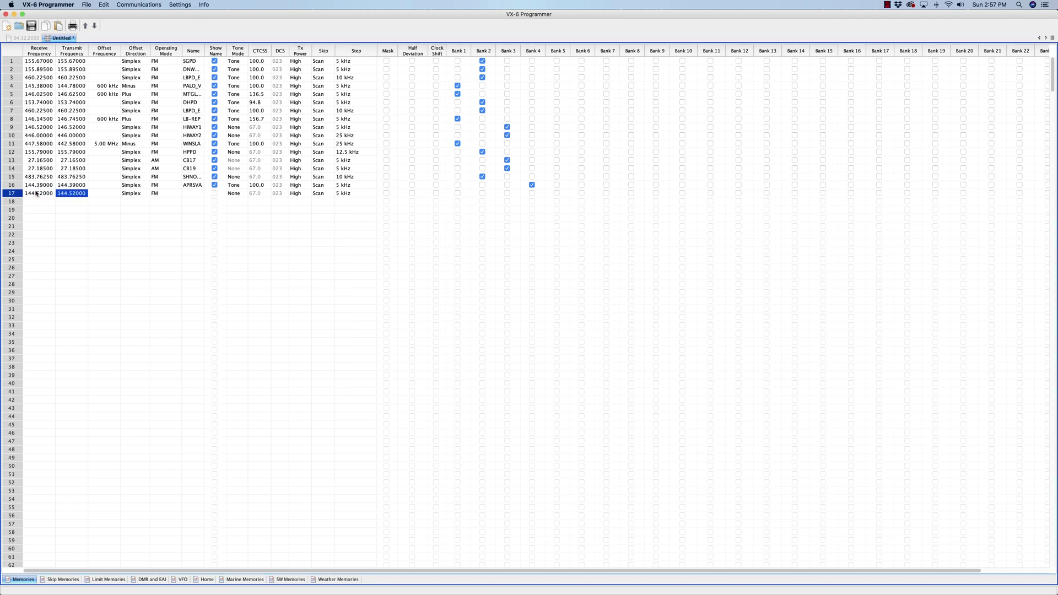
pyautogui.click(196, 193)
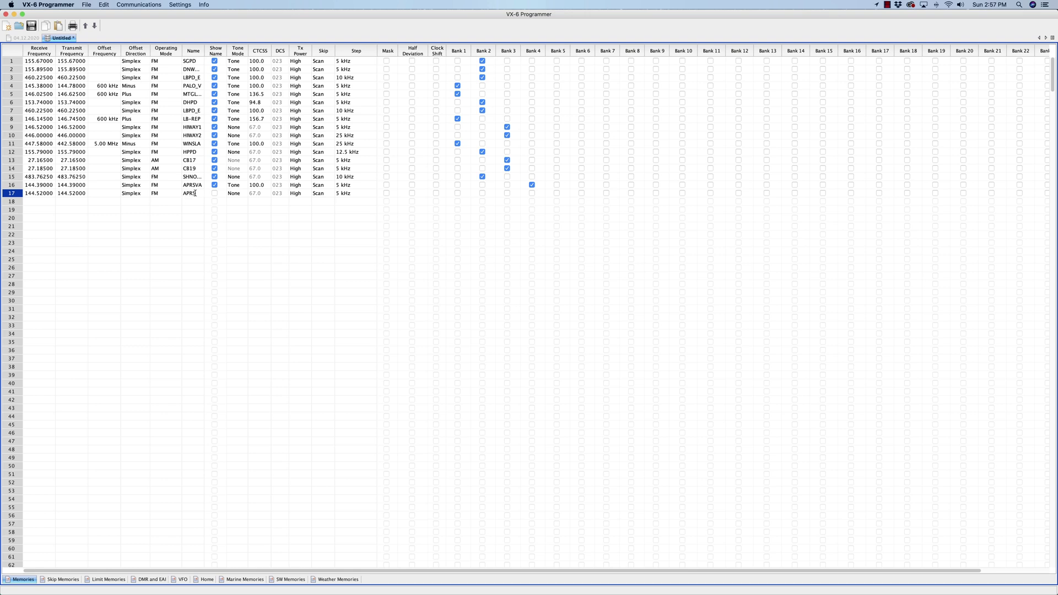
pyautogui.write('APRSTX')
# Start the transfer that sends the edited memory data to the radio.
pyautogui.click(156, 4)
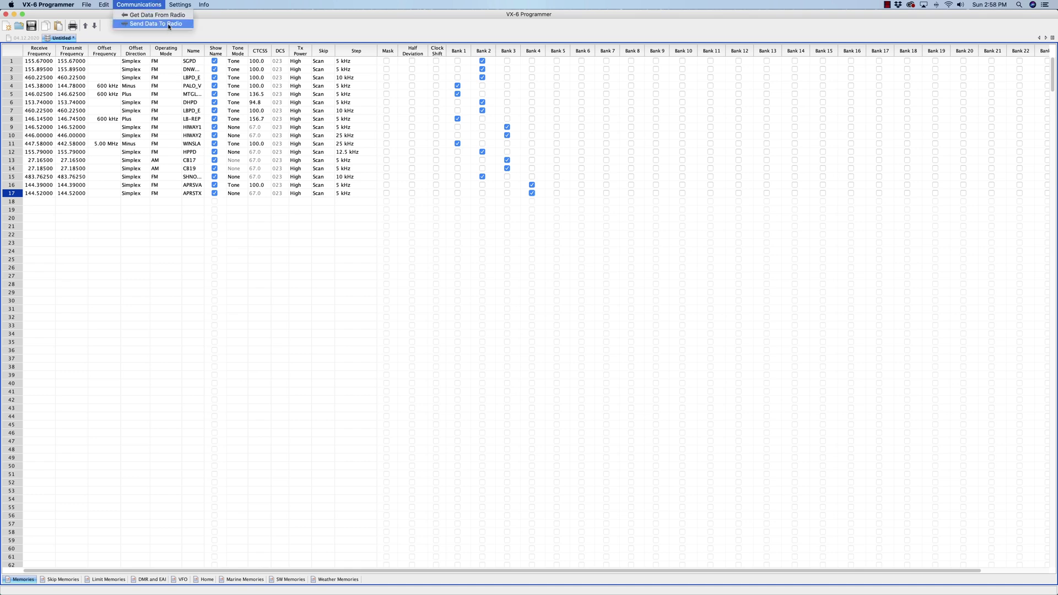
pyautogui.click(169, 24)
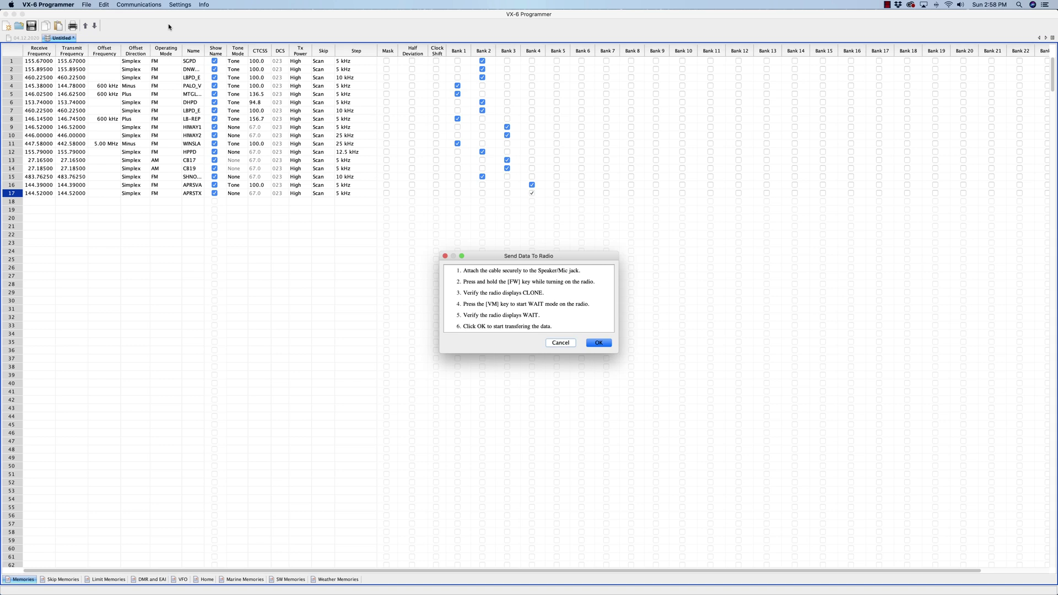